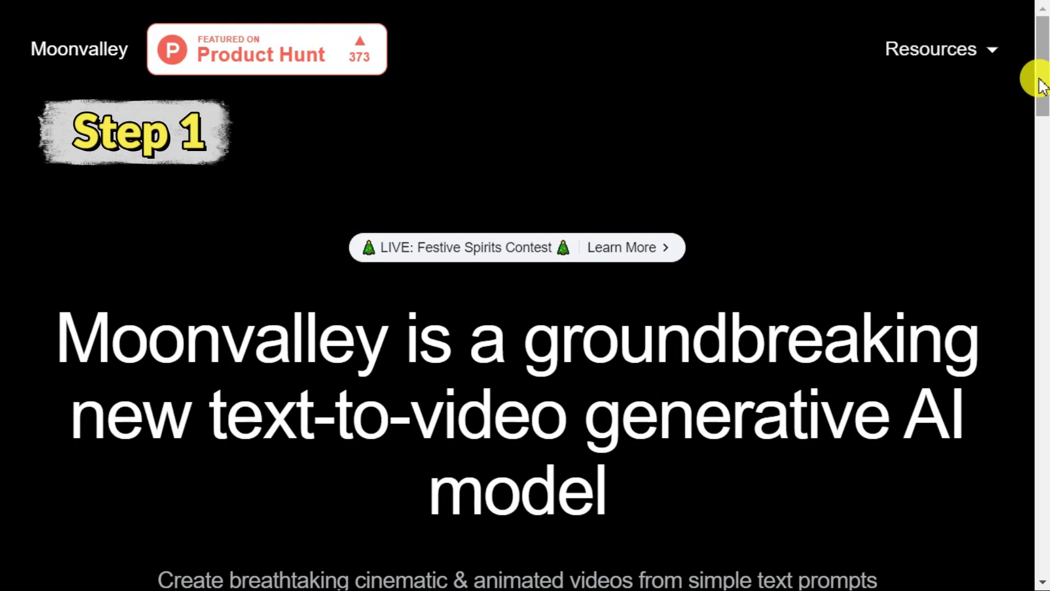
pyautogui.moveTo(1038, 82); pyautogui.dragTo(1036, 212)
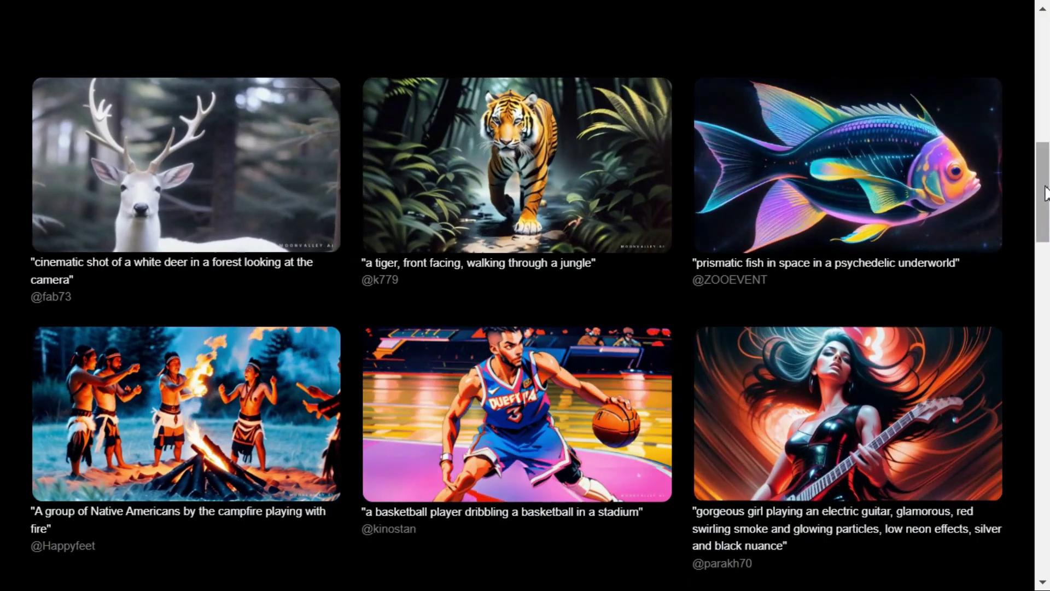
pyautogui.moveTo(1035, 211); pyautogui.dragTo(1045, 270)
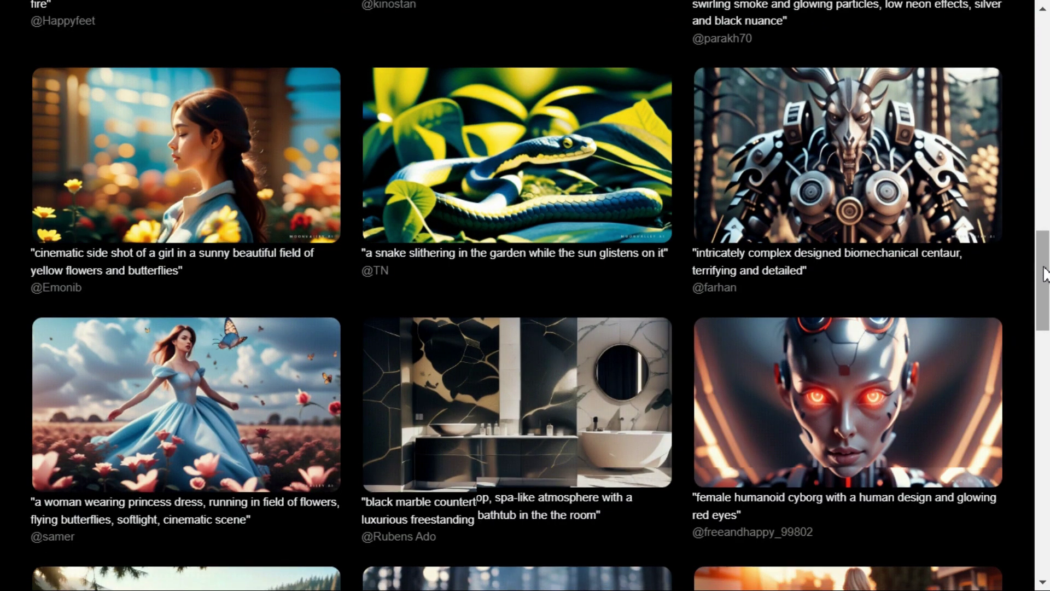
pyautogui.moveTo(1044, 271); pyautogui.dragTo(1037, 354)
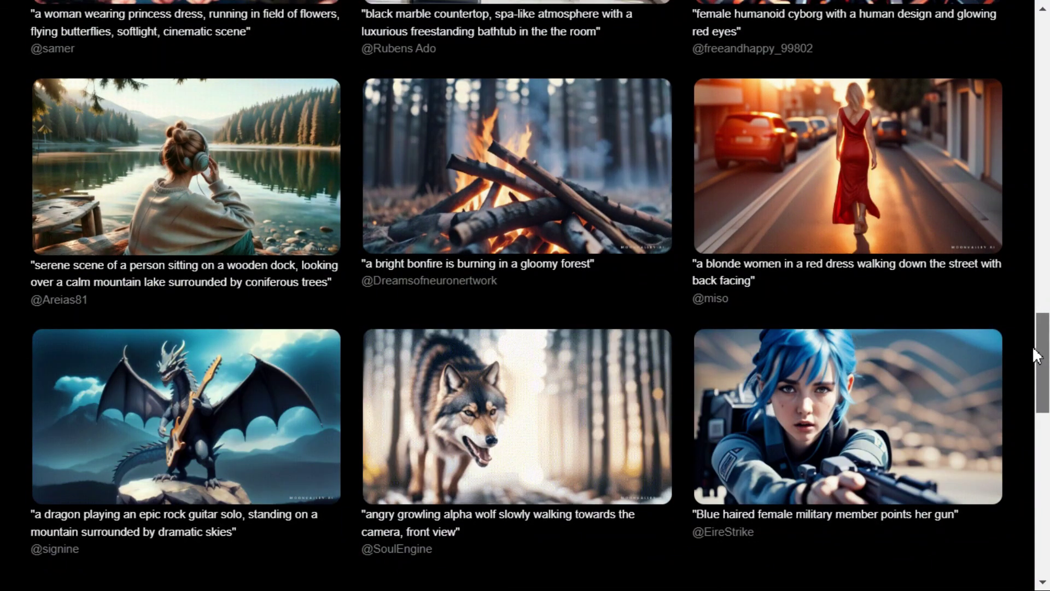
pyautogui.scroll(10, 705, 273)
pyautogui.scroll(5, 705, 272)
pyautogui.scroll(5, 705, 273)
pyautogui.scroll(5, 706, 273)
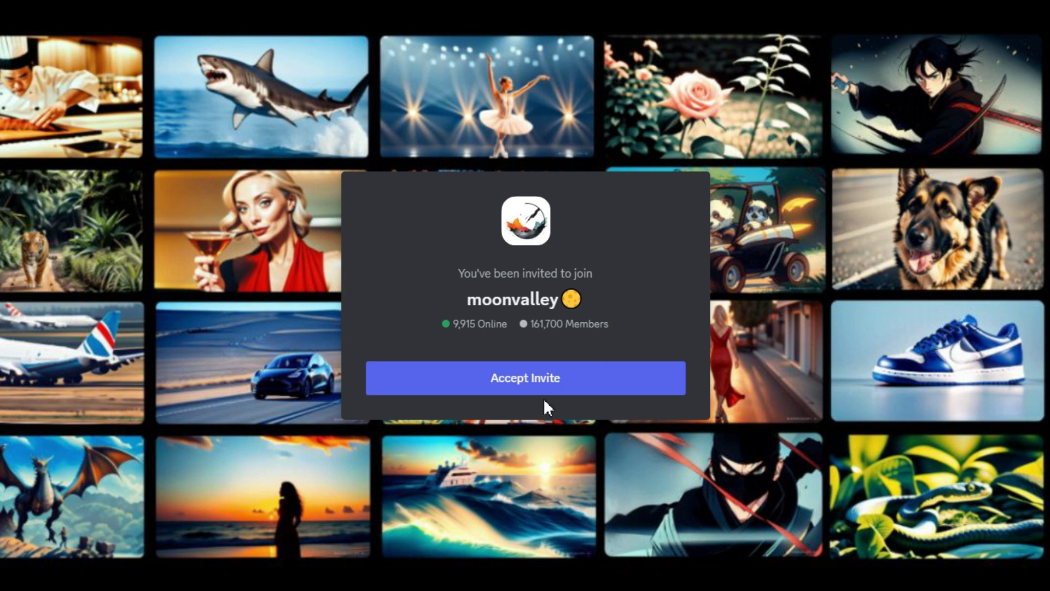
# Step: Accept the invite to join the moonvalley server
pyautogui.click(579, 383)
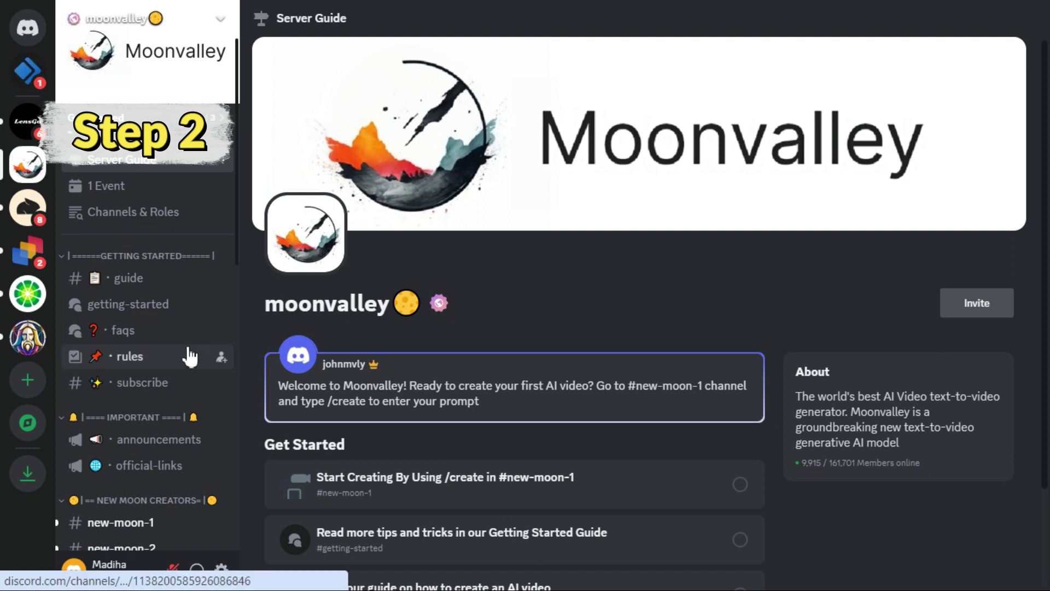
pyautogui.scroll(-4, 161, 295)
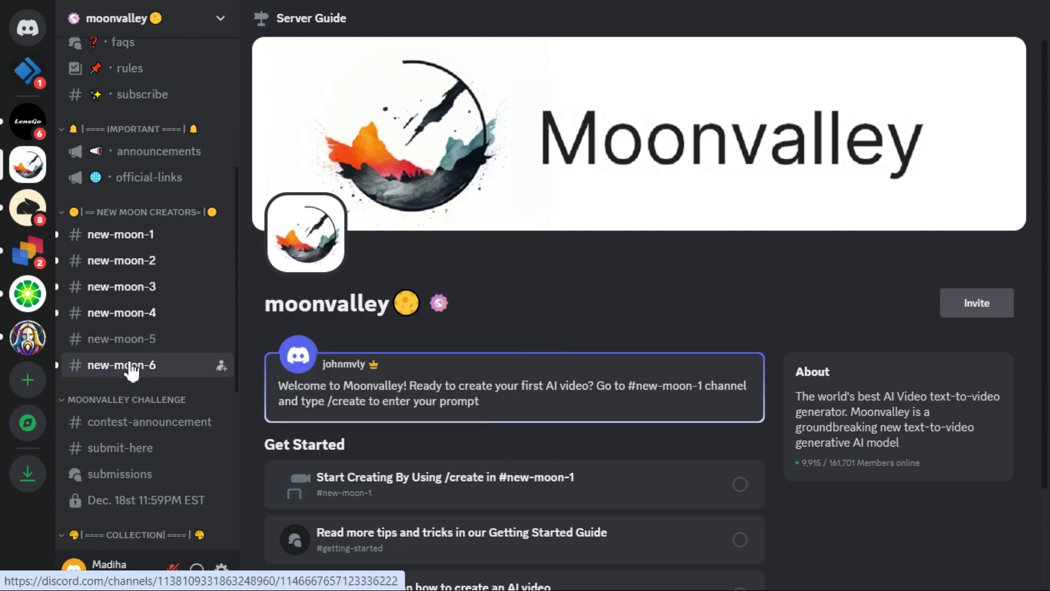
# Step: View the new-moon-6 channel and play another creator's generated city video
pyautogui.click(121, 364)
pyautogui.scroll(3, 664, 315)
pyautogui.scroll(3, 663, 315)
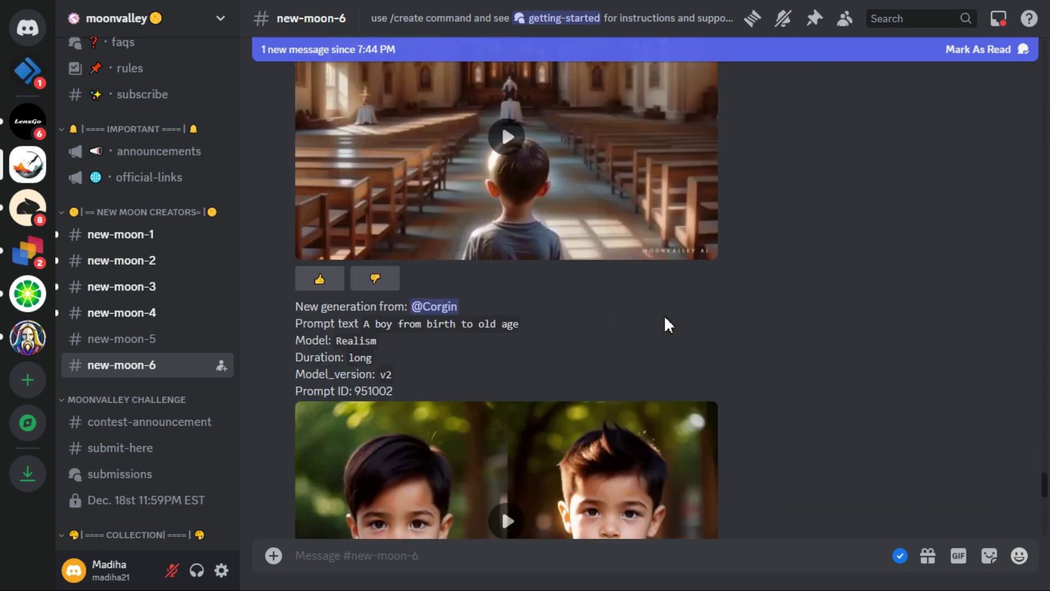
pyautogui.scroll(3, 663, 315)
pyautogui.scroll(3, 664, 316)
pyautogui.scroll(3, 663, 316)
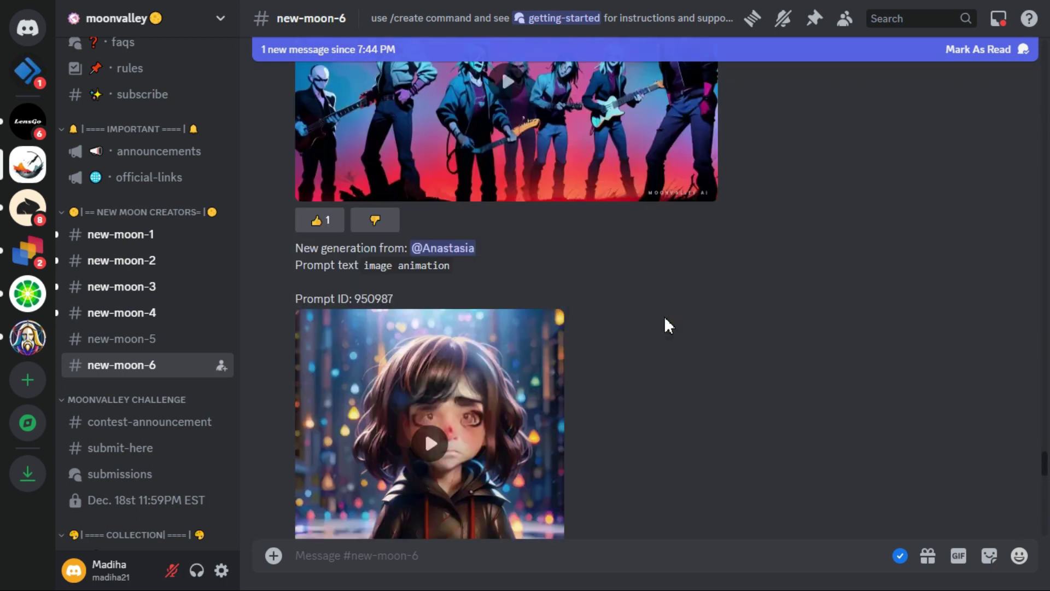
pyautogui.scroll(3, 664, 316)
pyautogui.scroll(3, 664, 316)
pyautogui.scroll(3, 664, 316)
pyautogui.scroll(2, 664, 316)
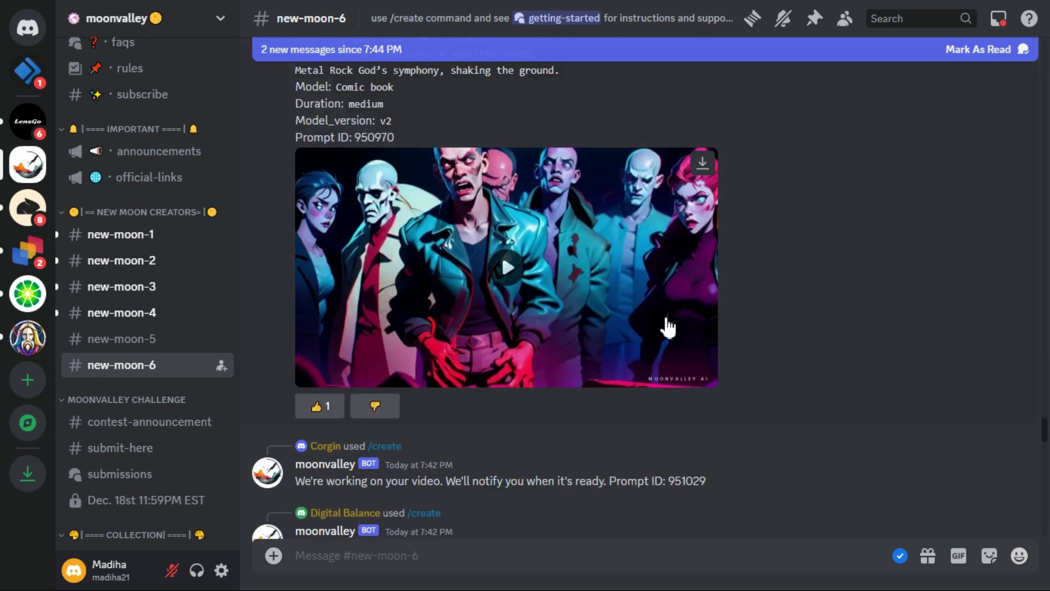
pyautogui.scroll(-2, 664, 316)
pyautogui.scroll(-5, 664, 316)
pyautogui.scroll(-5, 664, 320)
pyautogui.scroll(-5, 776, 359)
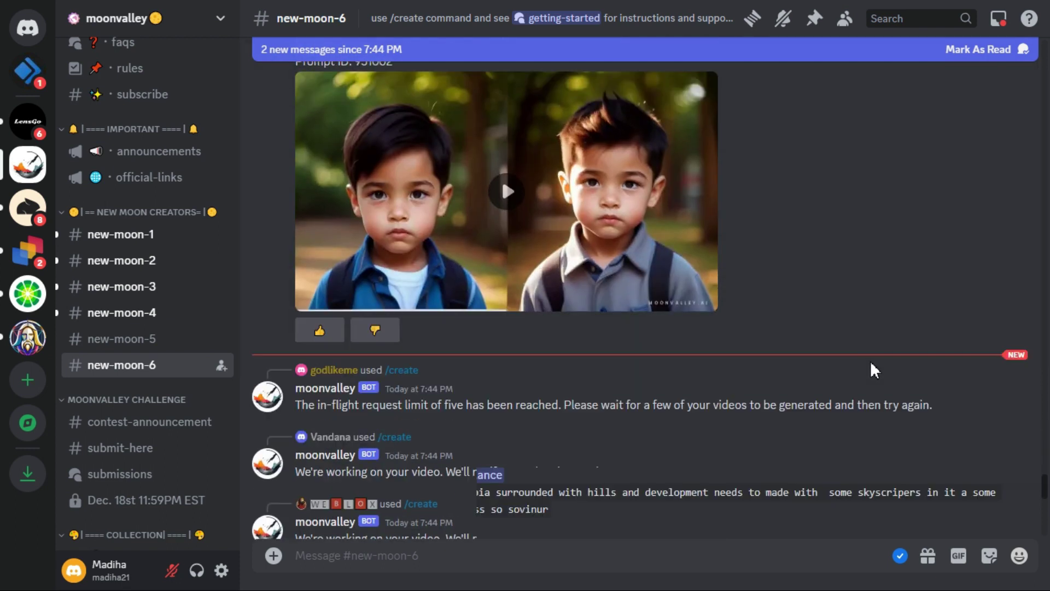
pyautogui.scroll(-5, 870, 361)
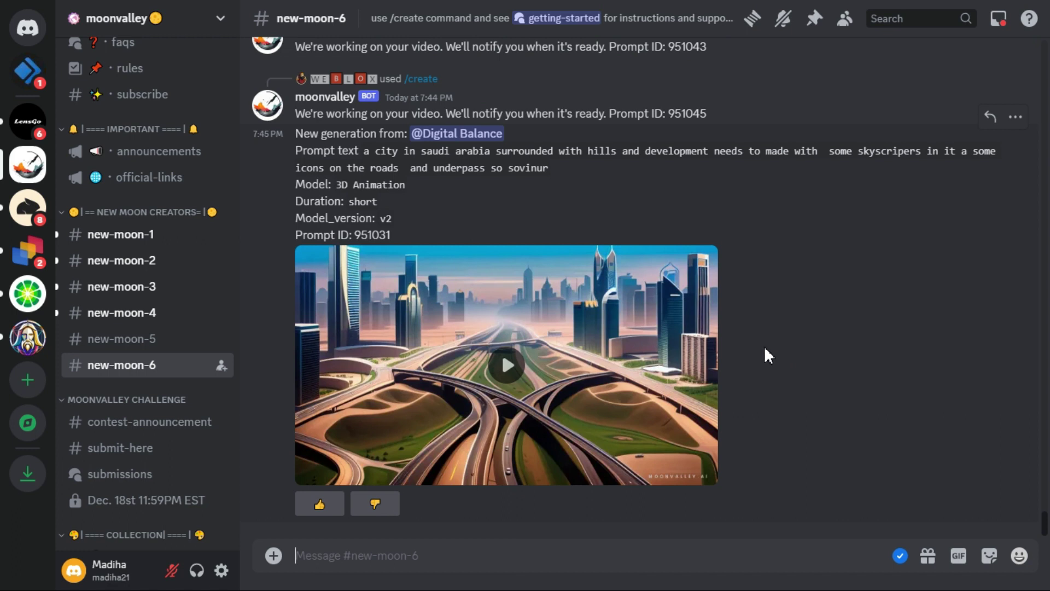
pyautogui.click(507, 367)
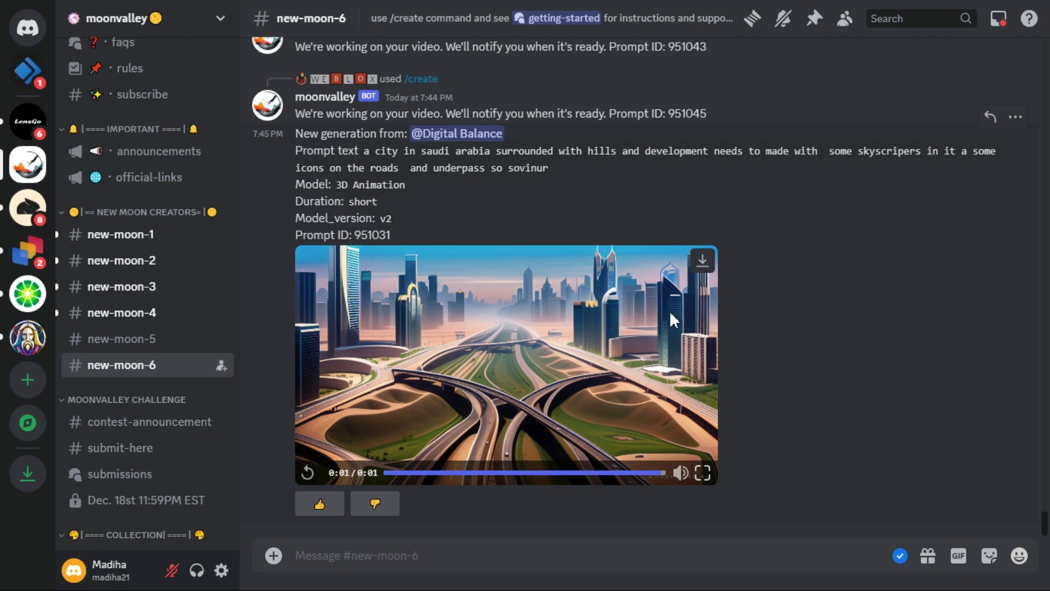
pyautogui.scroll(5, 664, 315)
pyautogui.scroll(-8, 664, 316)
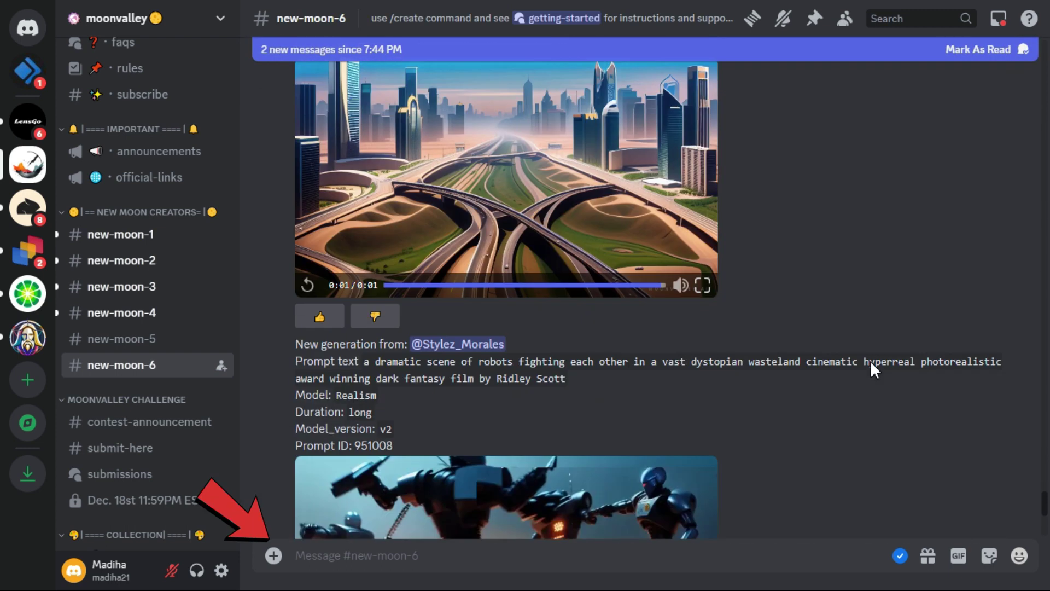
pyautogui.scroll(-10, 871, 361)
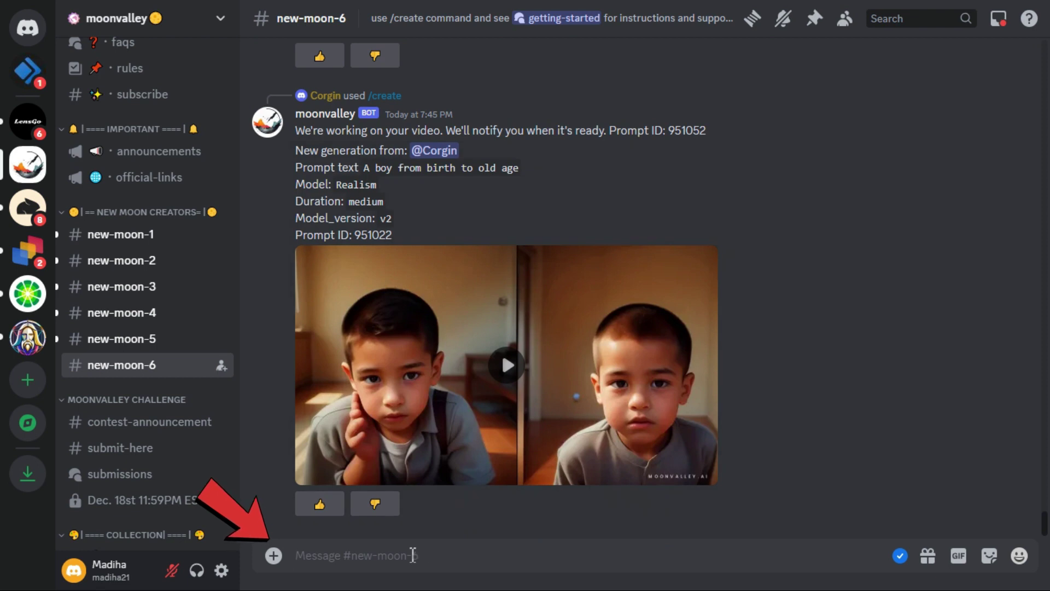
pyautogui.write('/')
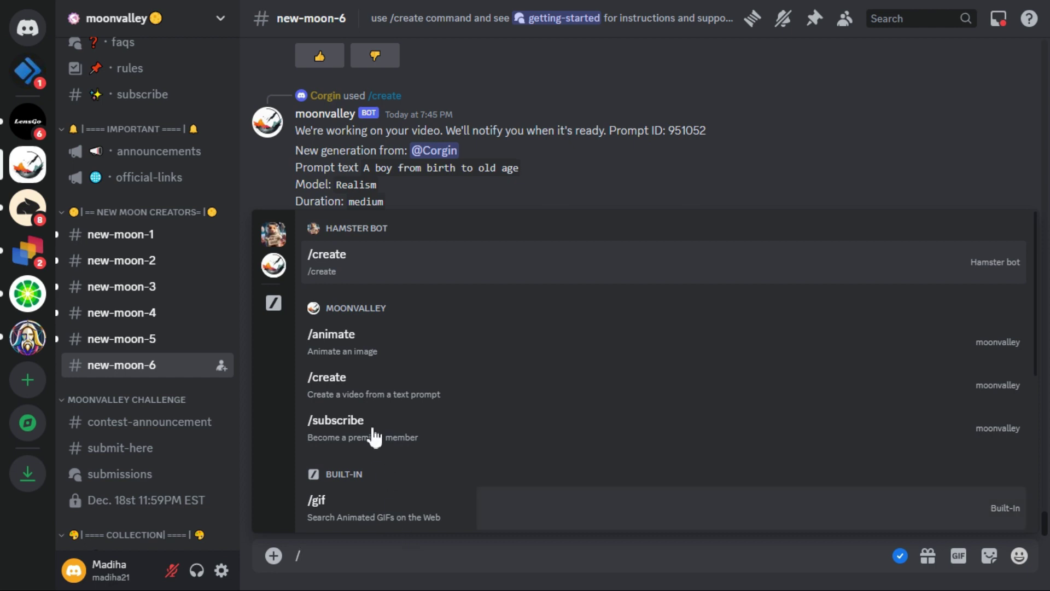
# Step: Start a /create request with the prompt "Beautiful girl, walking on a street, searching on mobile, realistic, cinematic"
pyautogui.click(365, 396)
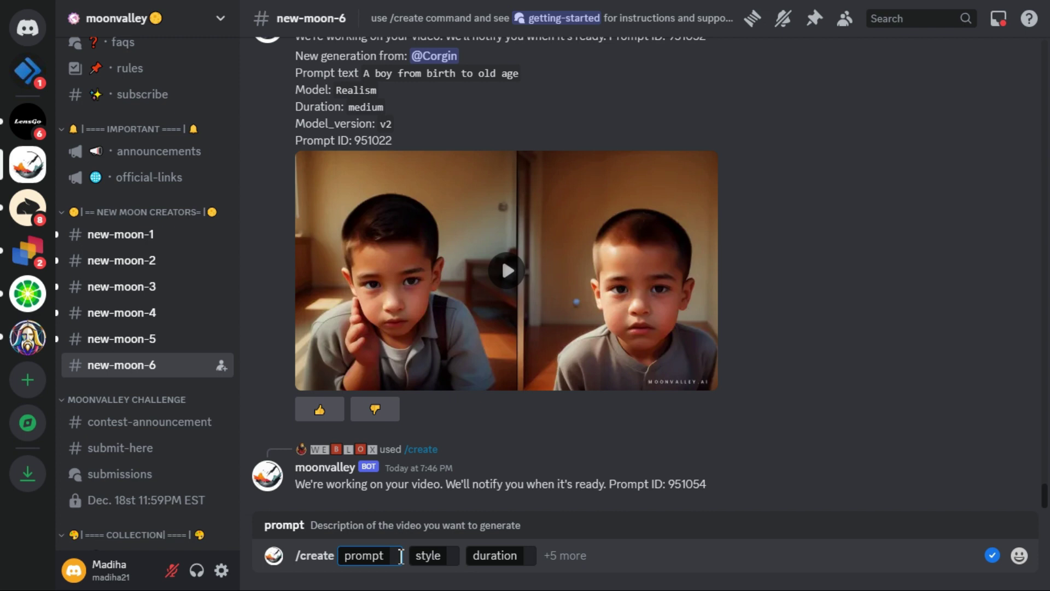
pyautogui.write('Beautiful girl, walking on a street, searching on mobile, realistic, cinematic')
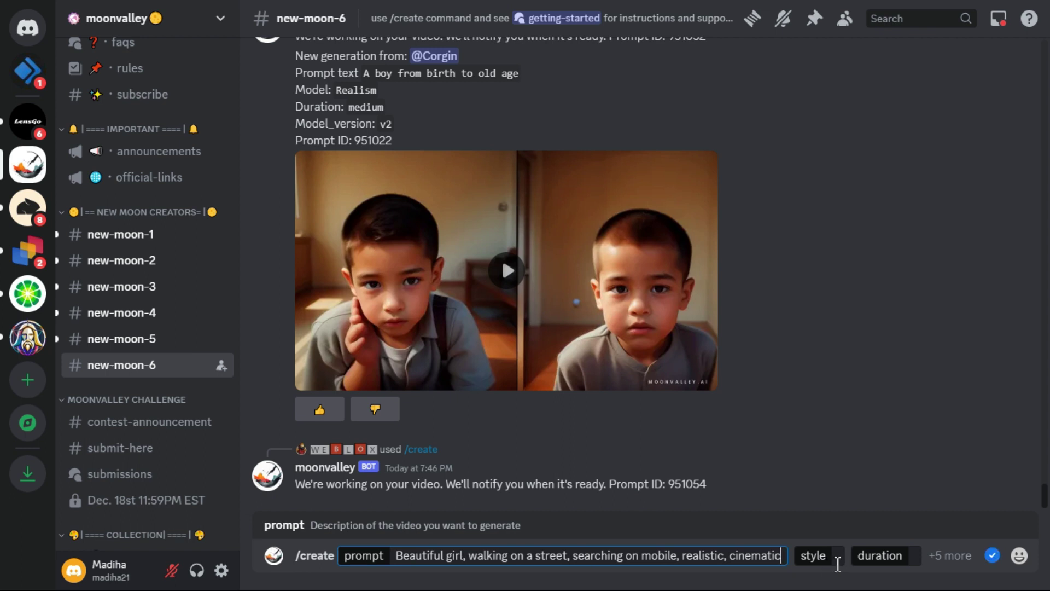
# Step: Submit the girl-on-street request with Realism style and Medium duration
pyautogui.click(838, 559)
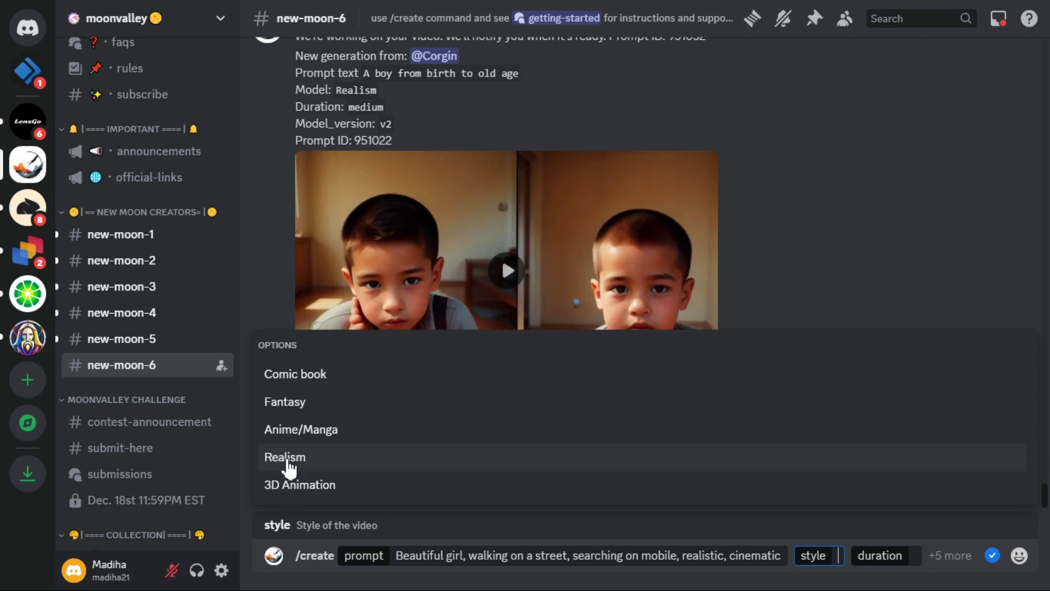
pyautogui.click(284, 457)
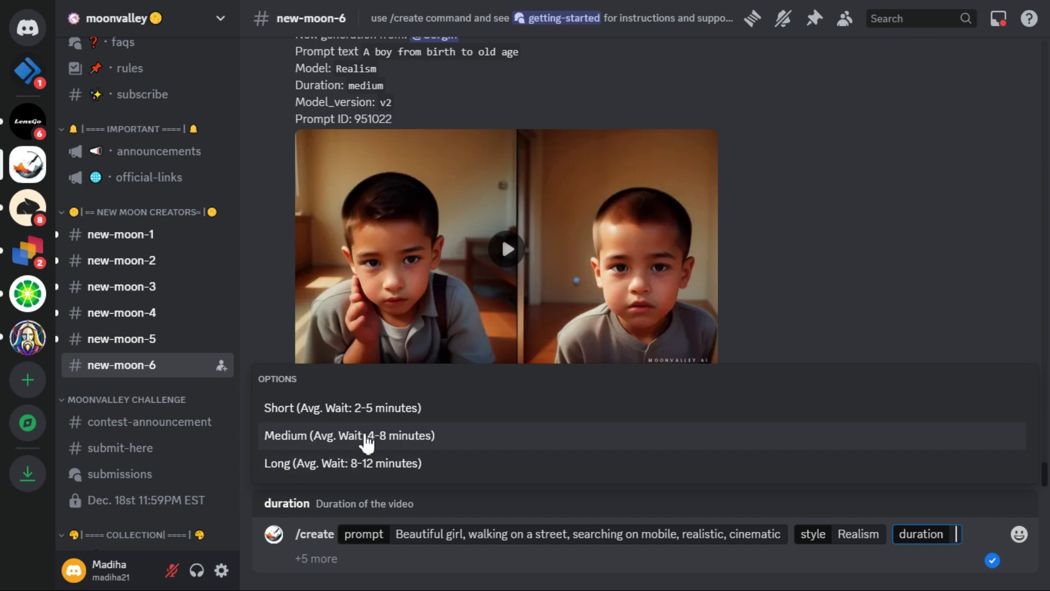
pyautogui.click(367, 435)
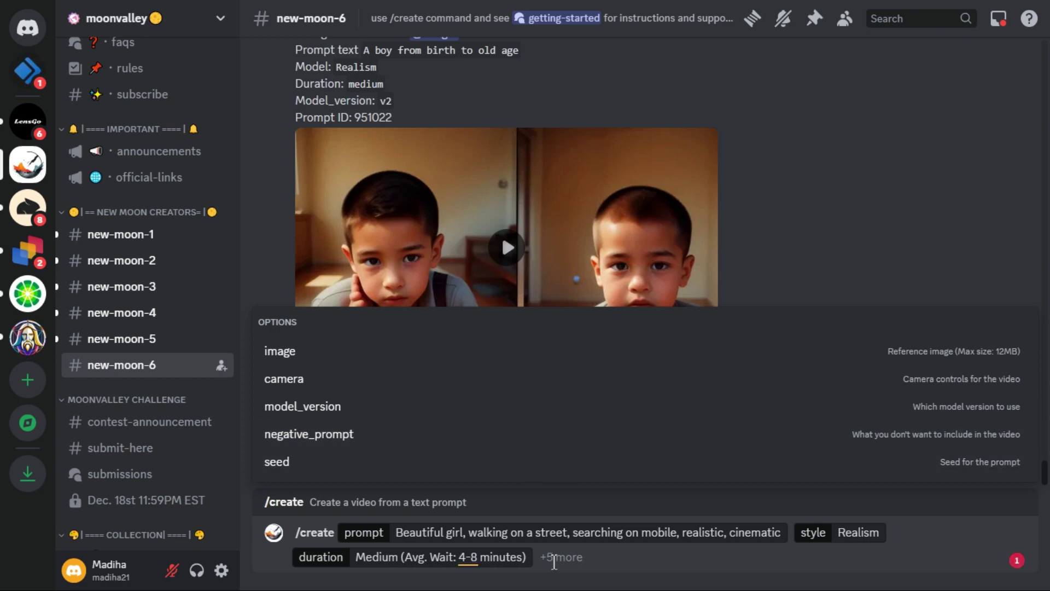
pyautogui.press('Return')
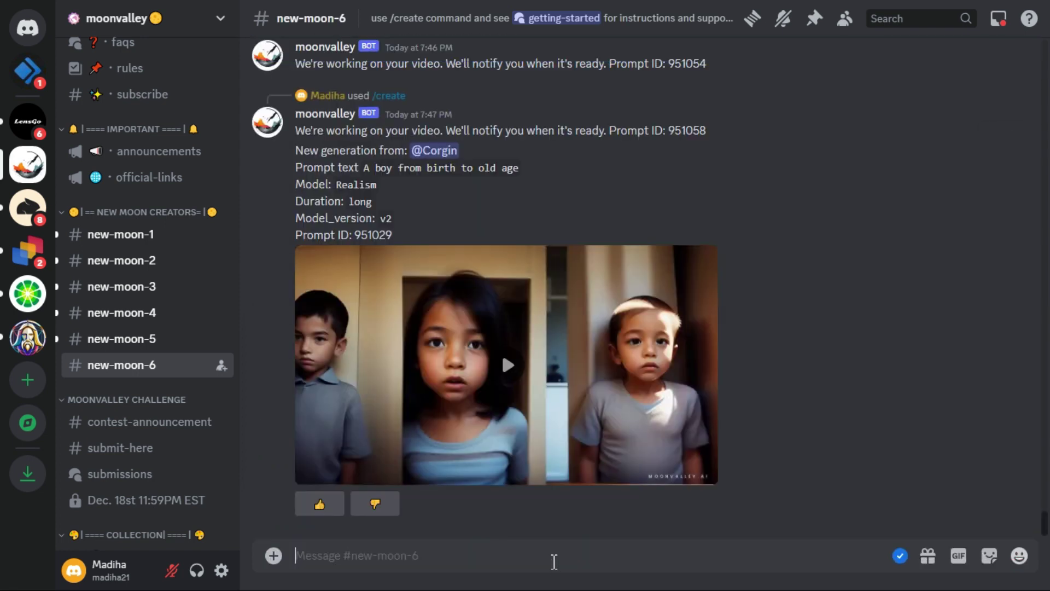
pyautogui.scroll(1, 361, 202)
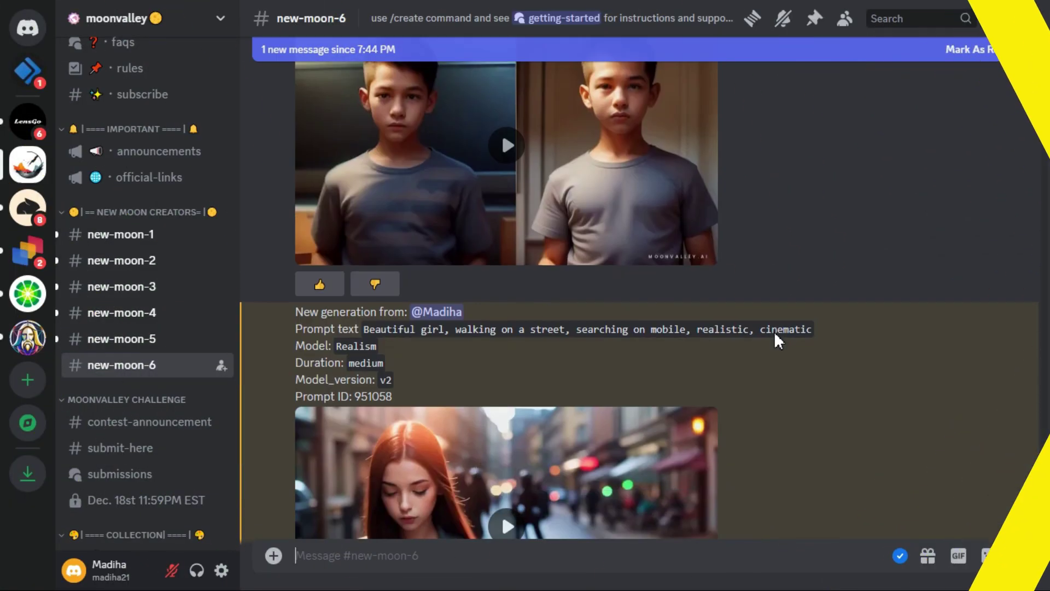
pyautogui.moveTo(505, 337)
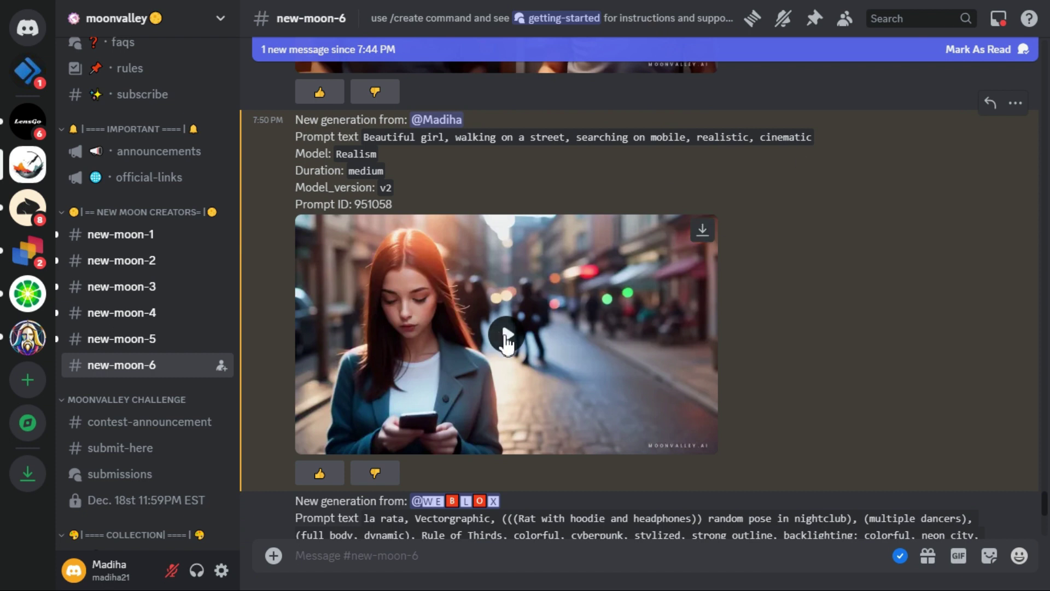
pyautogui.click(506, 337)
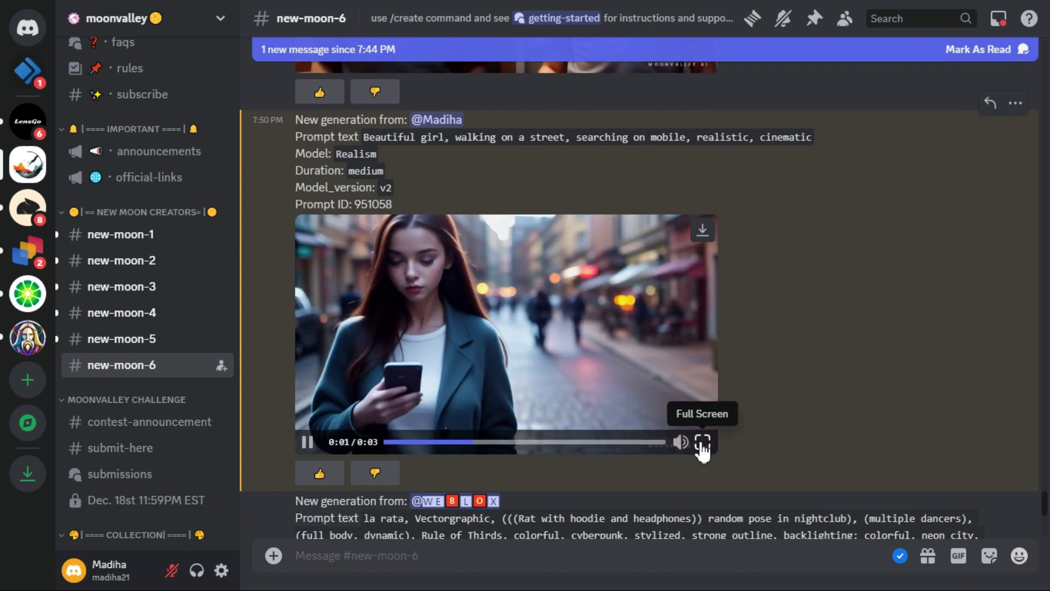
pyautogui.click(703, 441)
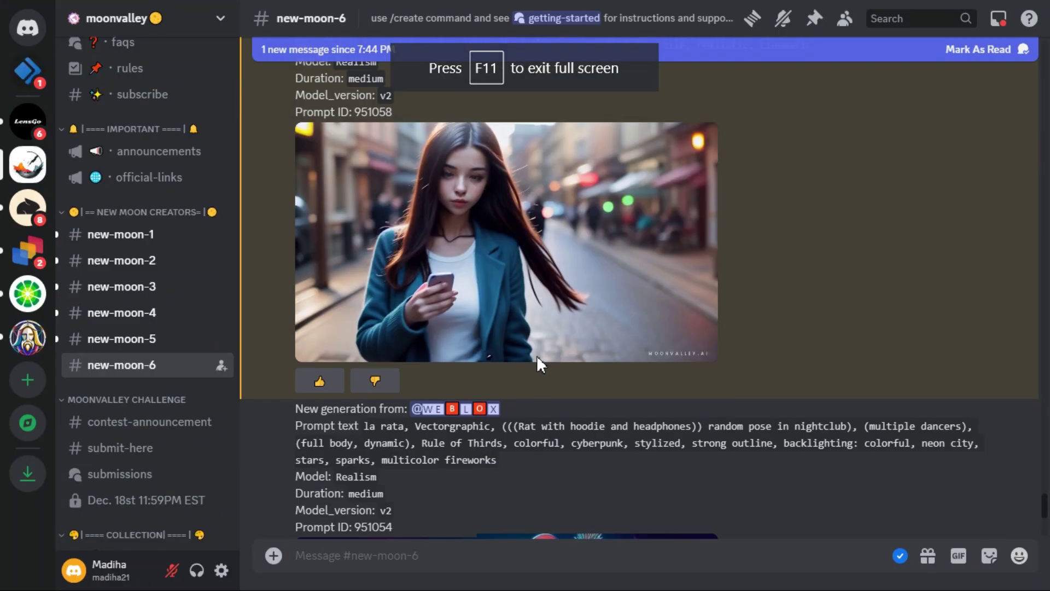
pyautogui.scroll(-4, 478, 450)
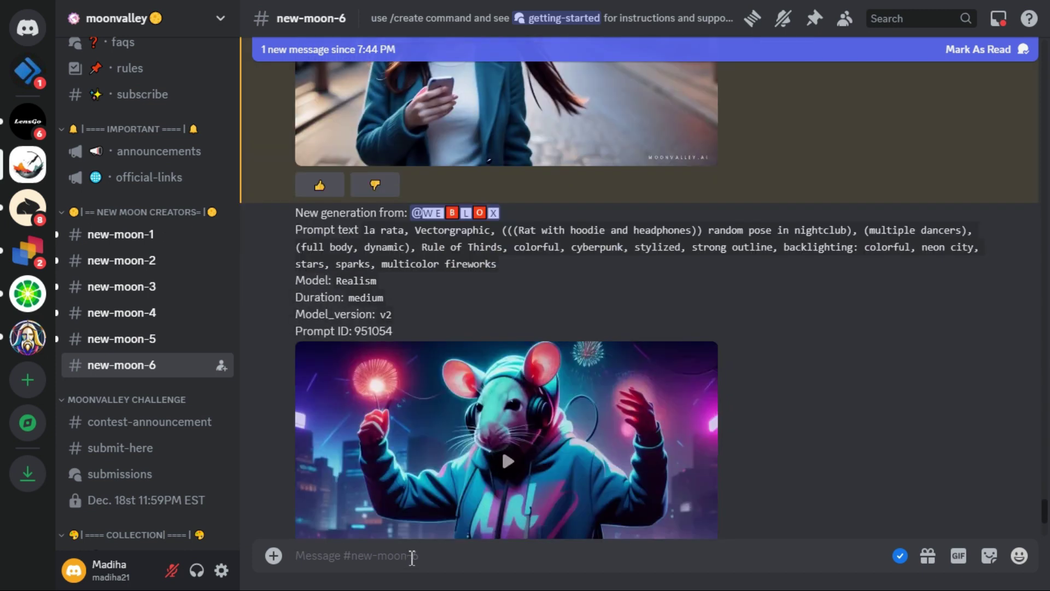
pyautogui.write('/')
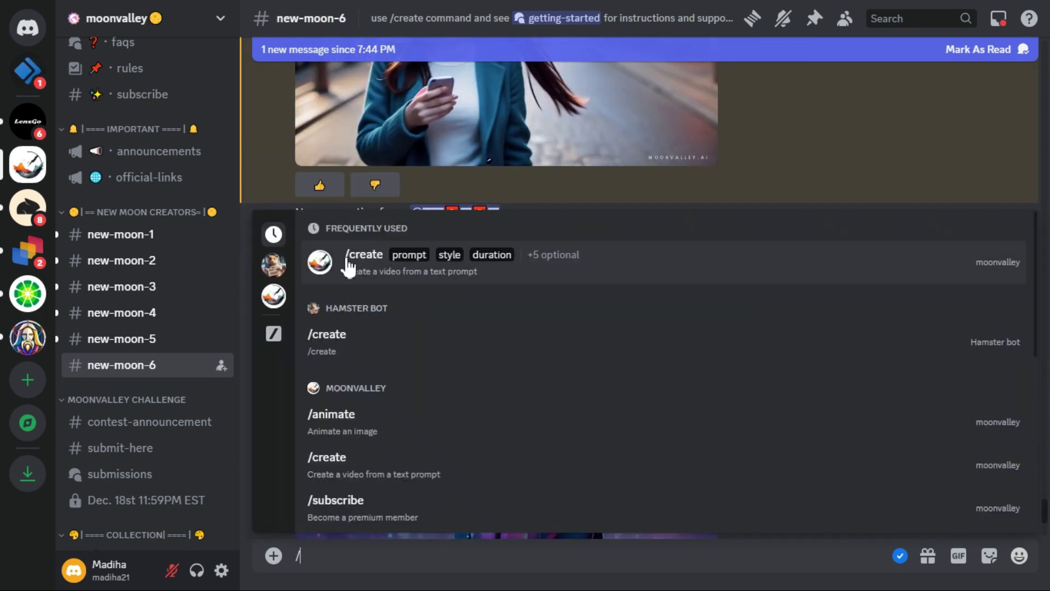
# Step: Fill a second /create request with the same prompt, Comic book style and Medium duration
pyautogui.click(351, 262)
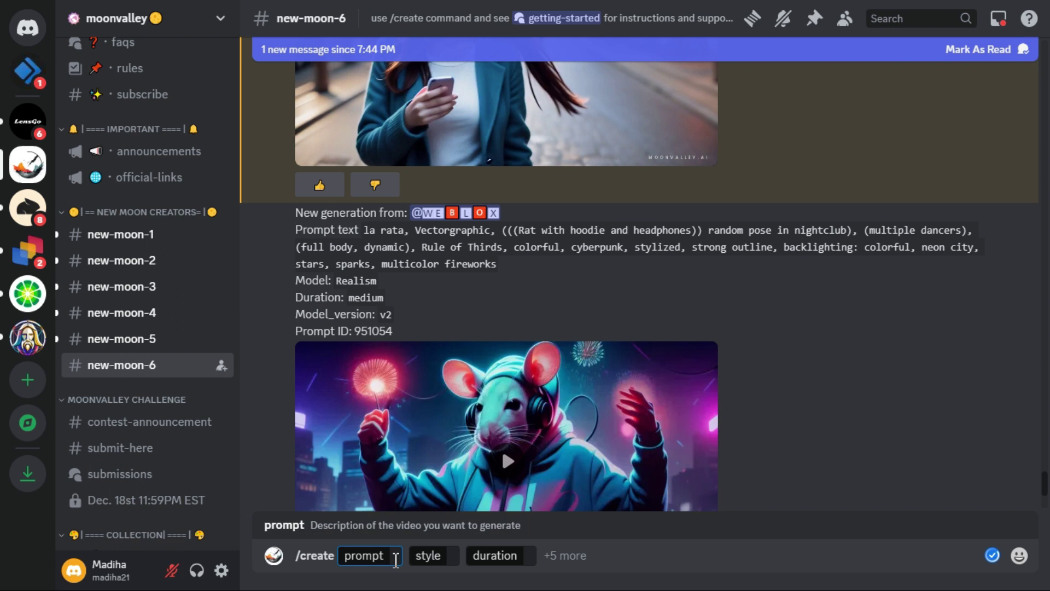
pyautogui.write('Beautiful girl, walking on a street, searching on mobile, realistic, cinematic')
pyautogui.click(820, 556)
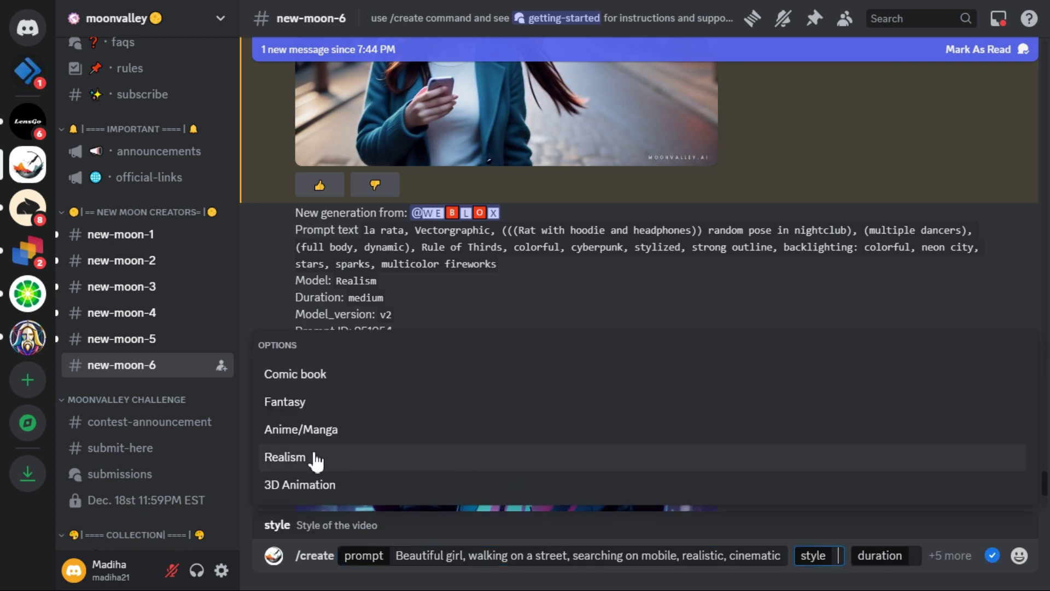
pyautogui.click(296, 374)
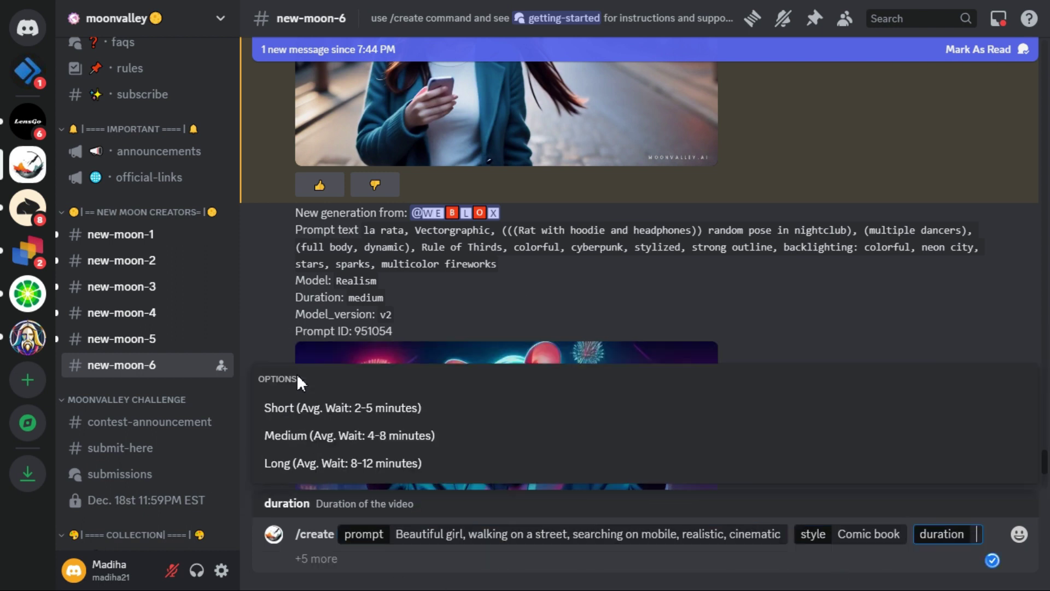
pyautogui.click(353, 436)
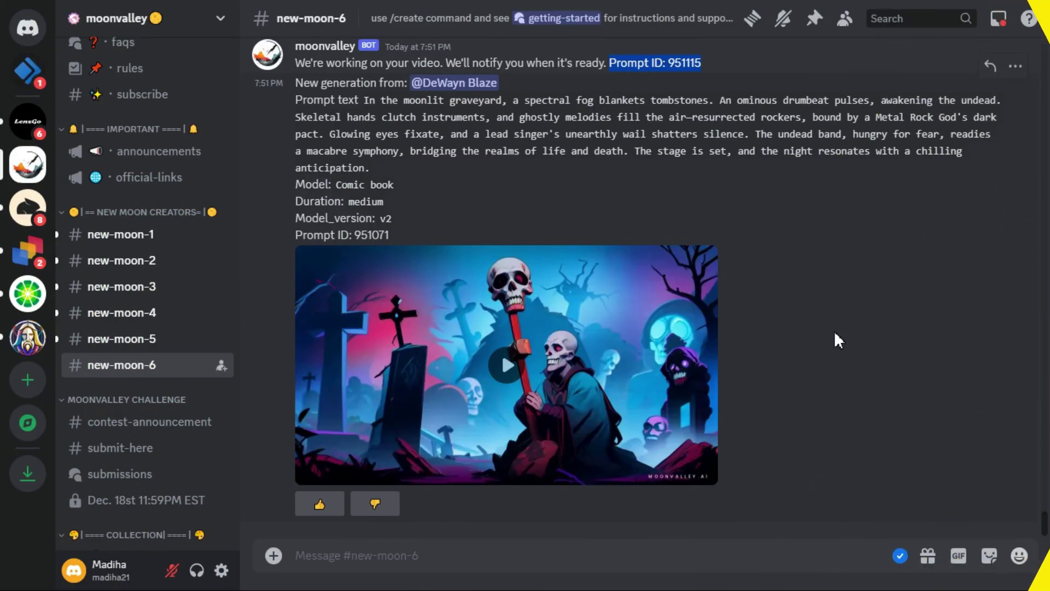
pyautogui.scroll(-3, 812, 259)
pyautogui.scroll(-3, 813, 259)
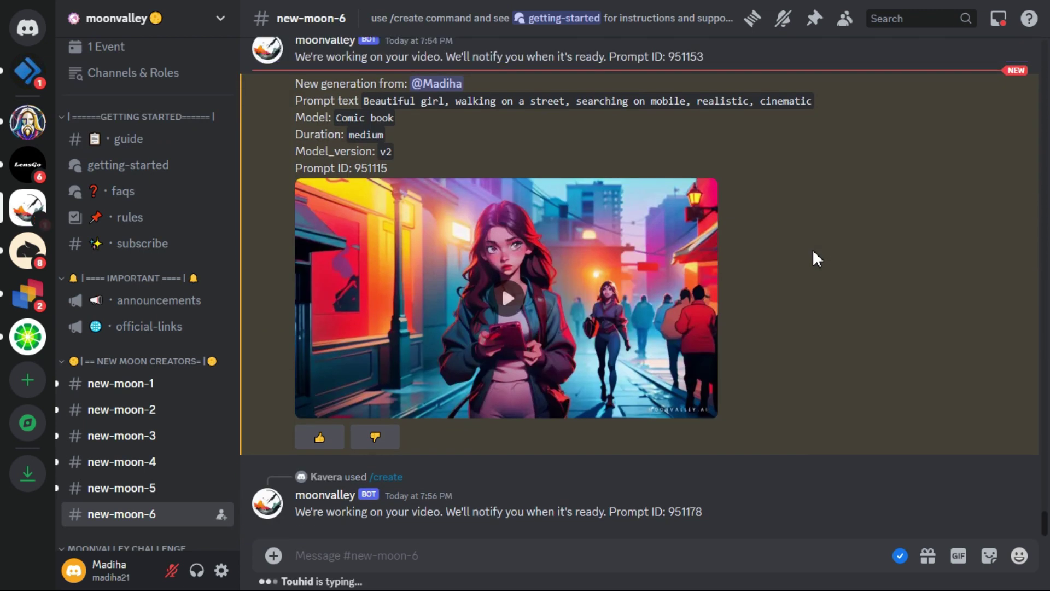
pyautogui.moveTo(507, 299)
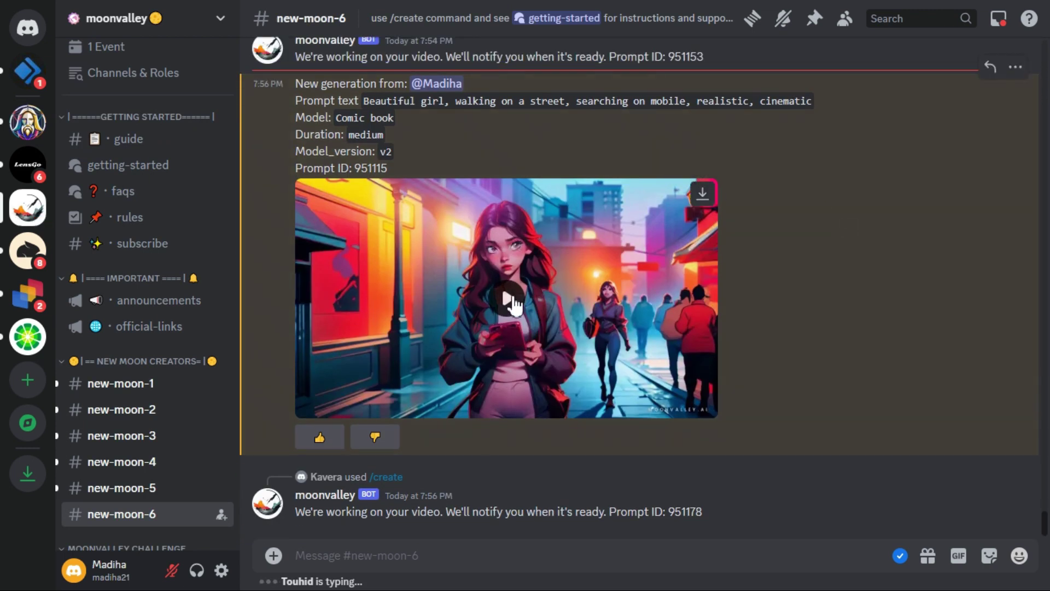
pyautogui.click(702, 406)
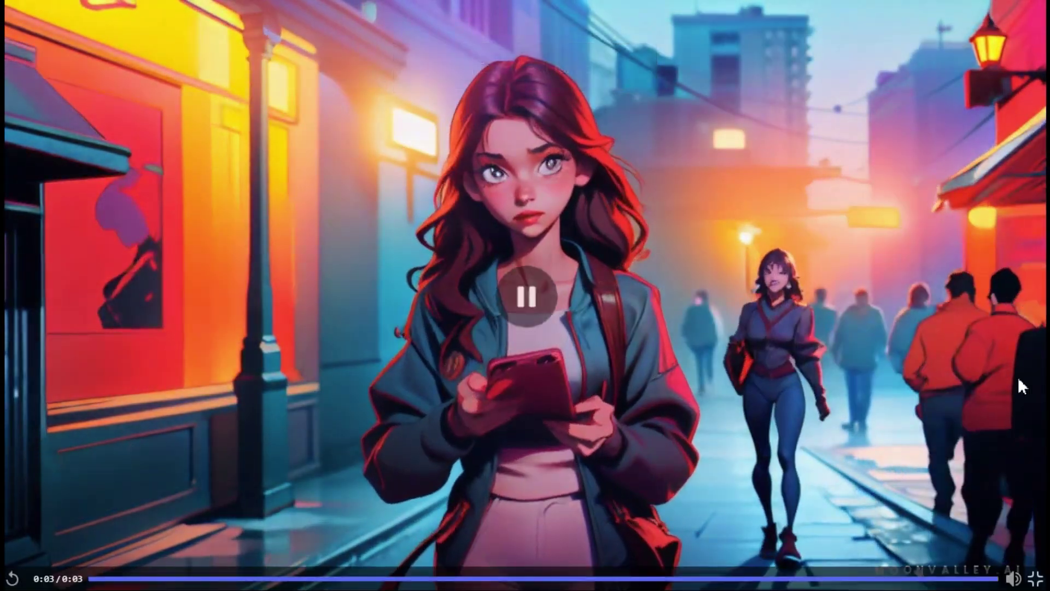
pyautogui.press('Escape')
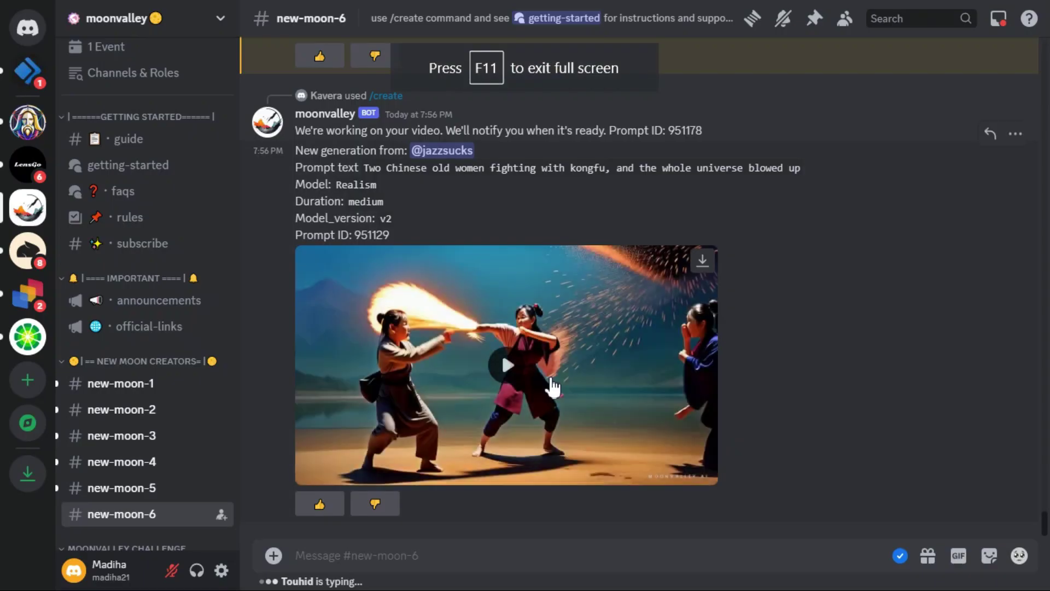
pyautogui.scroll(5, 564, 354)
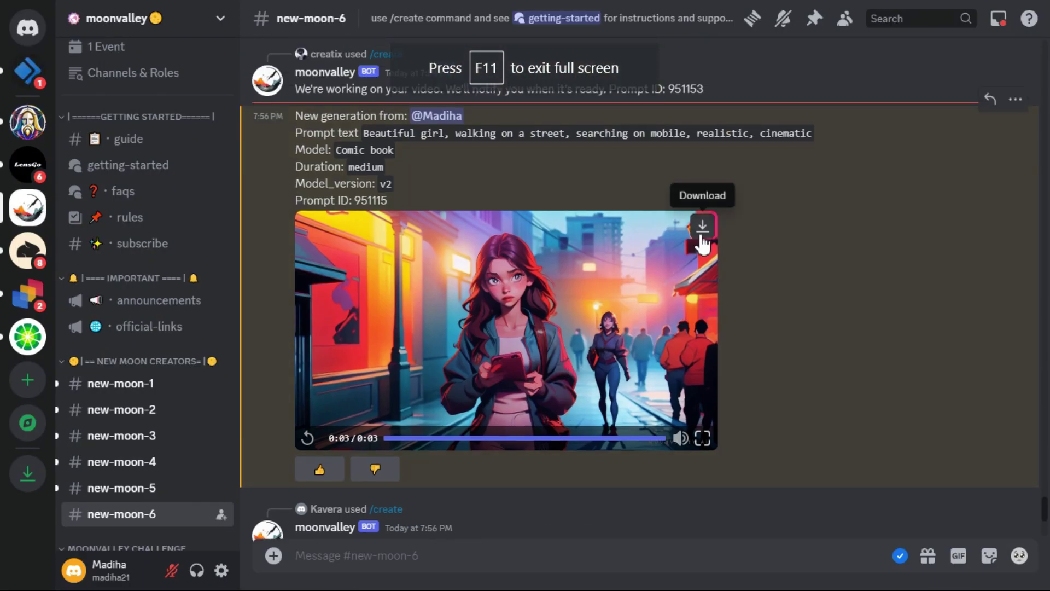